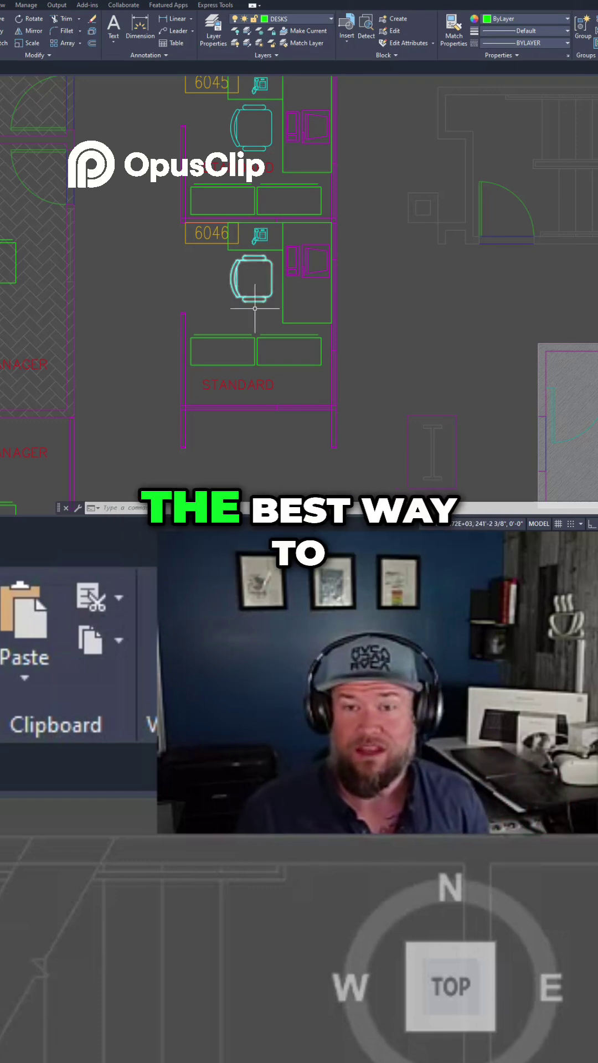
Hide workstation 6046's desk block with Isolate > Hide Objects, leaving only its chair
key("Escape")
key("Escape")
key("Escape")
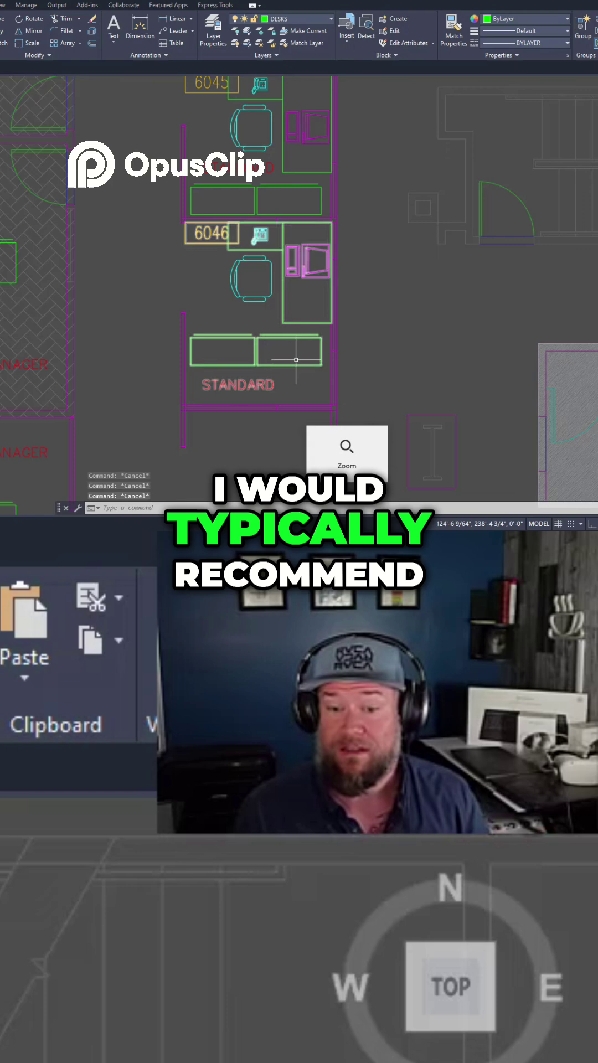
left_click(243, 318)
right_click(213, 88)
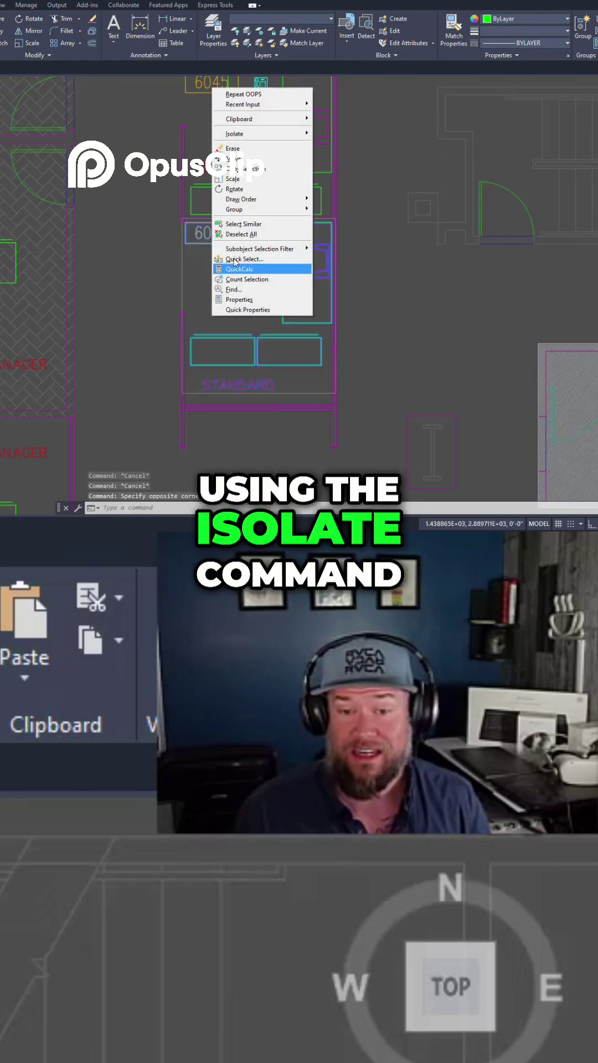
mouse_move(249, 134)
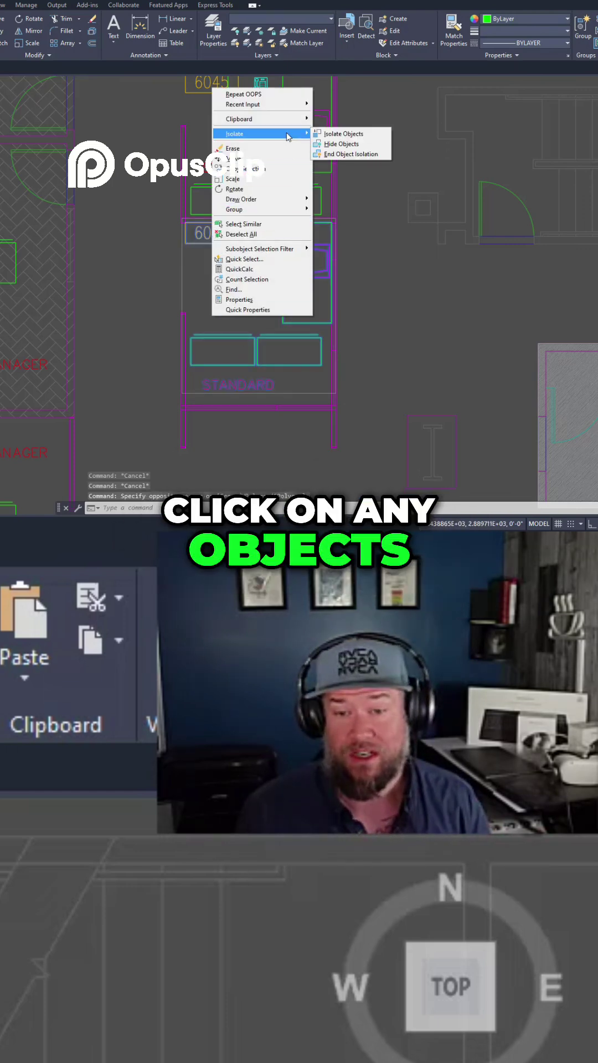
left_click(342, 144)
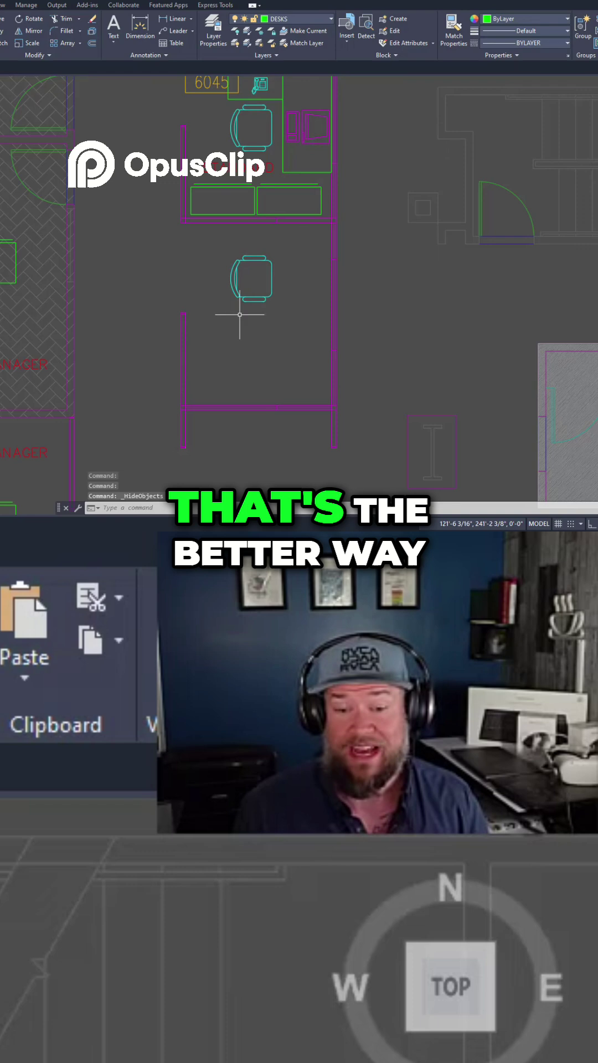
key("Escape")
key("Escape")
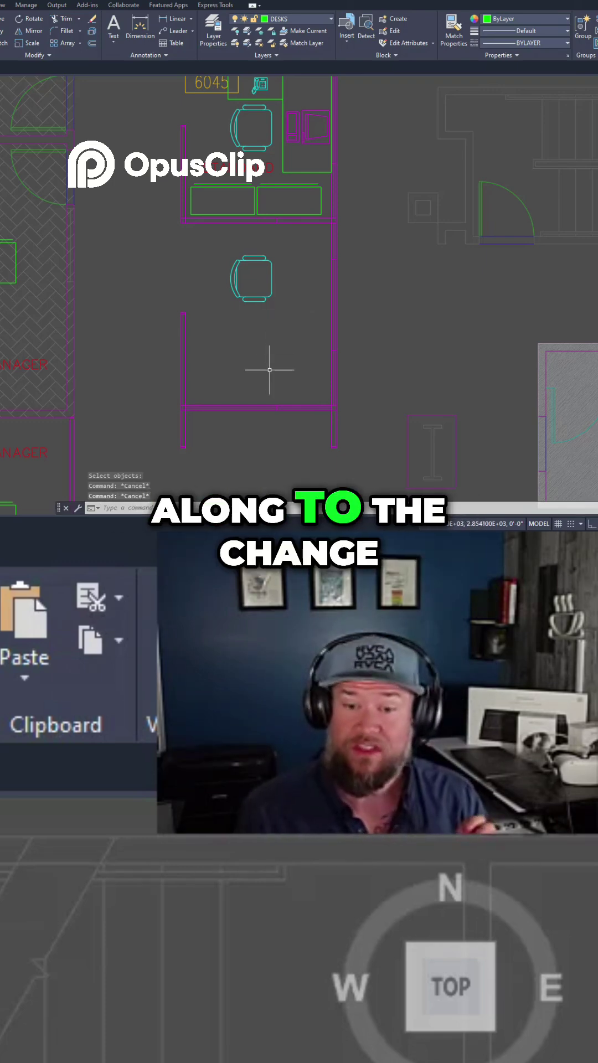
middle_click_drag(283, 313, 247, 306)
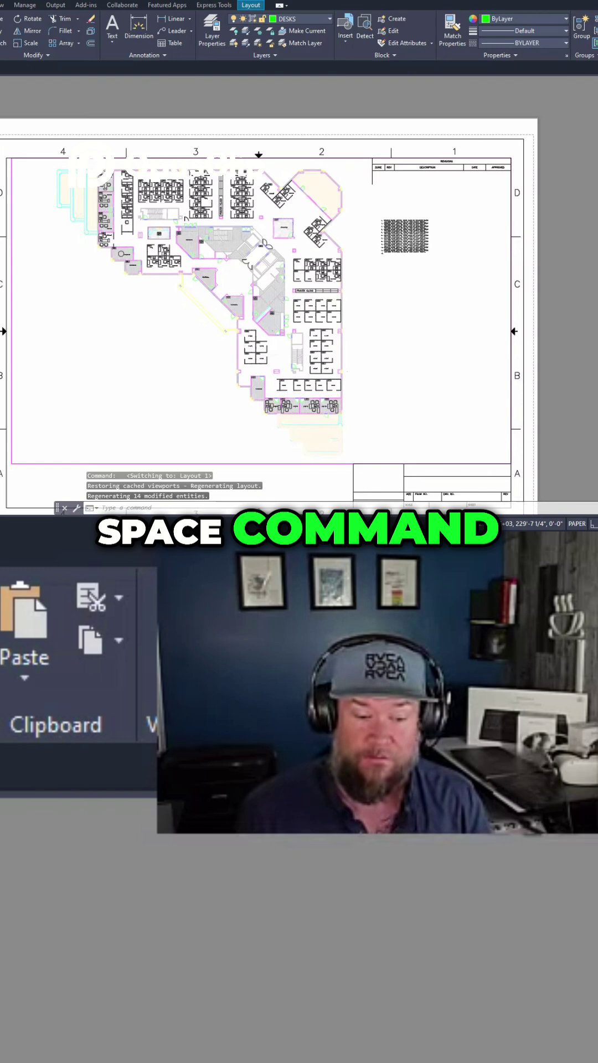
Switch to Layout1 and pan the bordered sheet into position
key("ctrl+Page_Down")
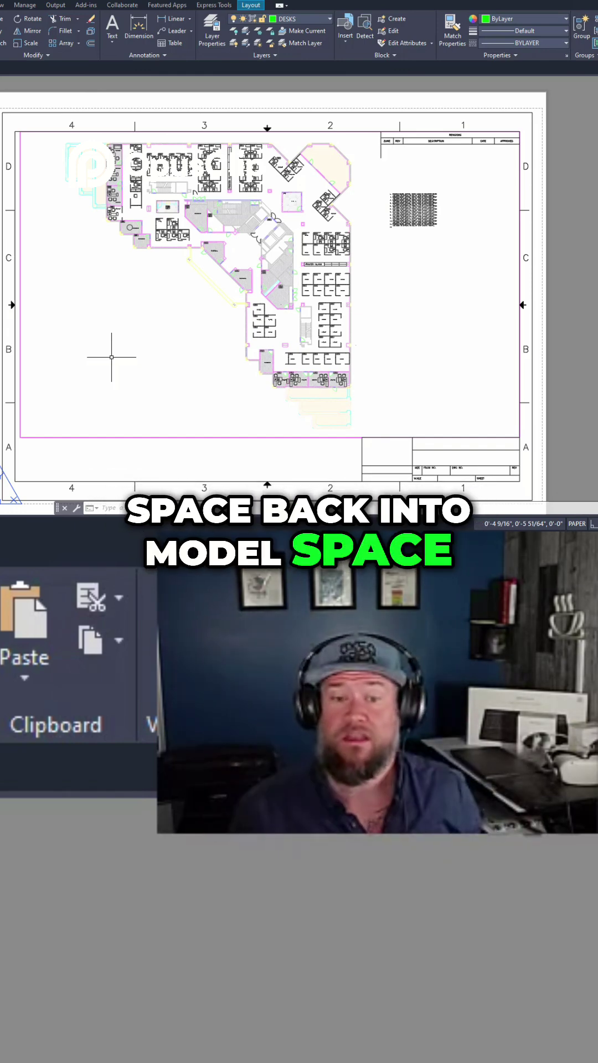
key("Escape")
key("Escape")
middle_click_drag(379, 349, 341, 338)
middle_click_drag(407, 287, 396, 313)
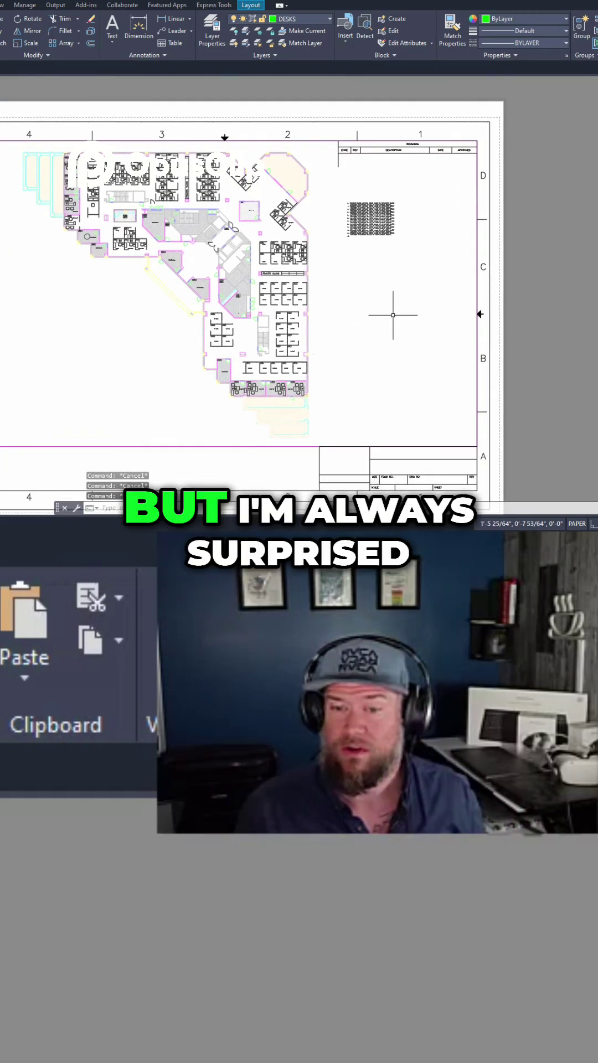
mouse_move(419, 301)
middle_mouse_down()
mouse_move(413, 340)
mouse_move(425, 283)
middle_mouse_up()
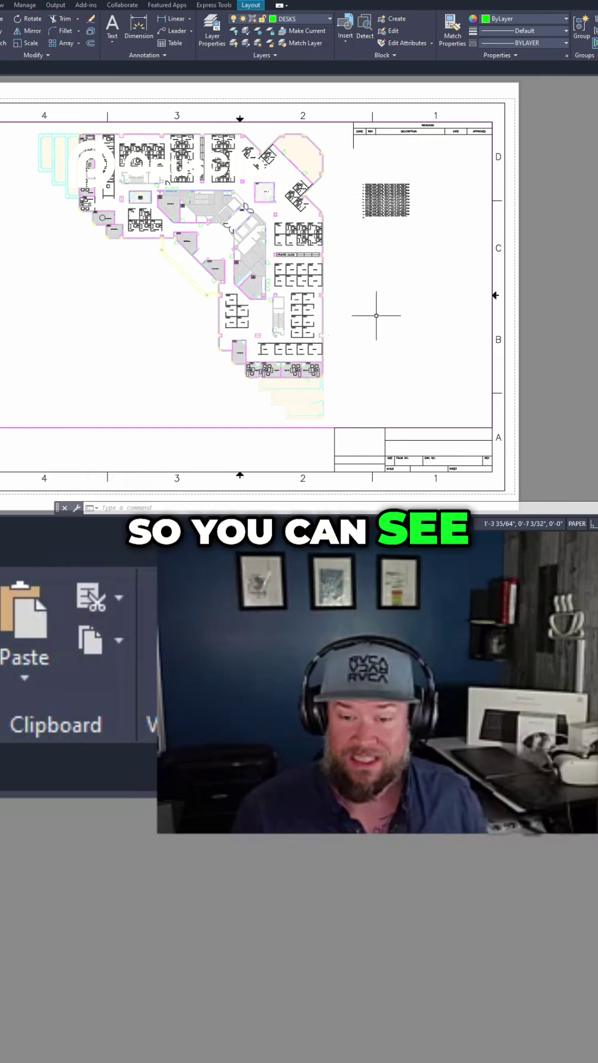
Enter model space in the Layout1 viewport and select the NOTE-EMPLOYEE notes block
left_click(459, 392)
left_click(18, 144)
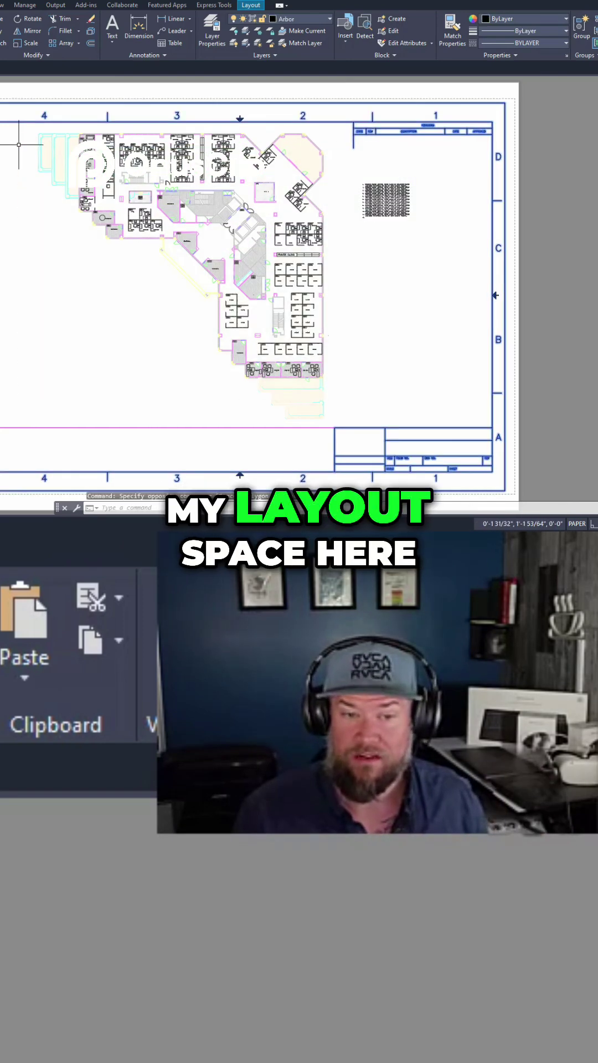
key("Escape")
key("Escape")
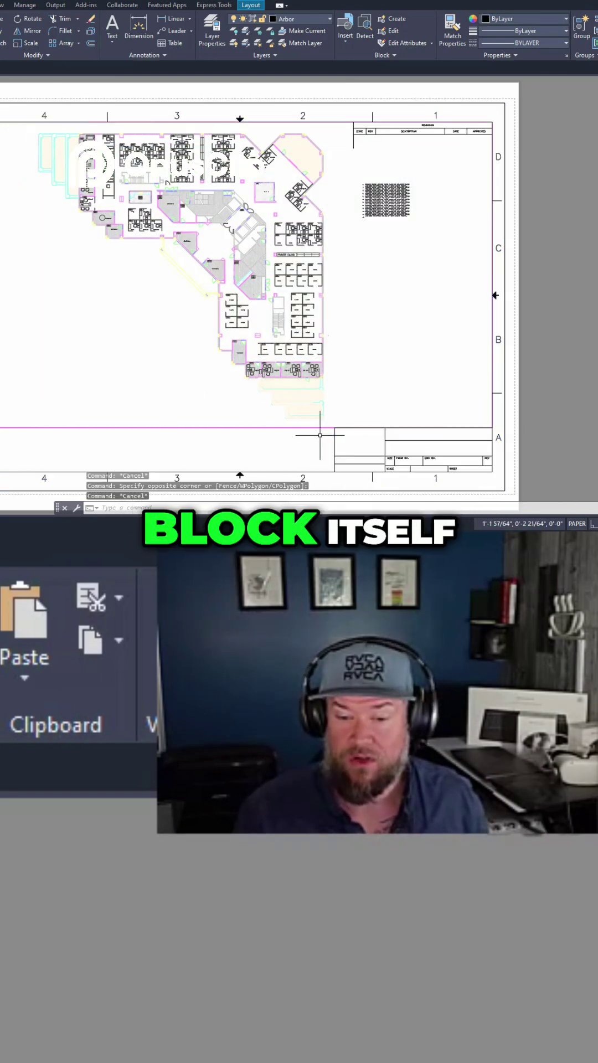
left_click(278, 428)
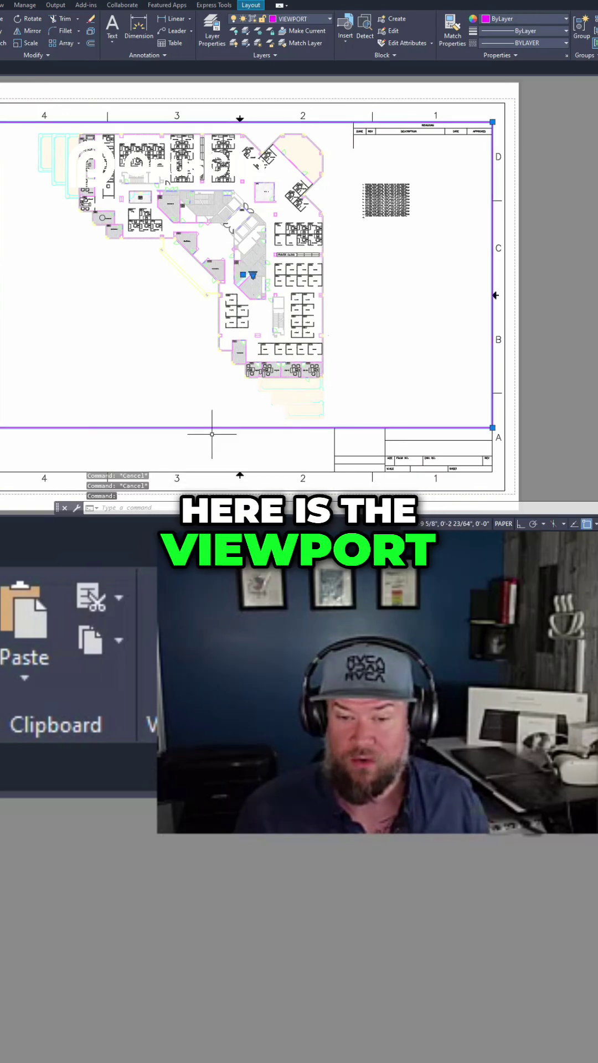
key("Escape")
double_click(378, 294)
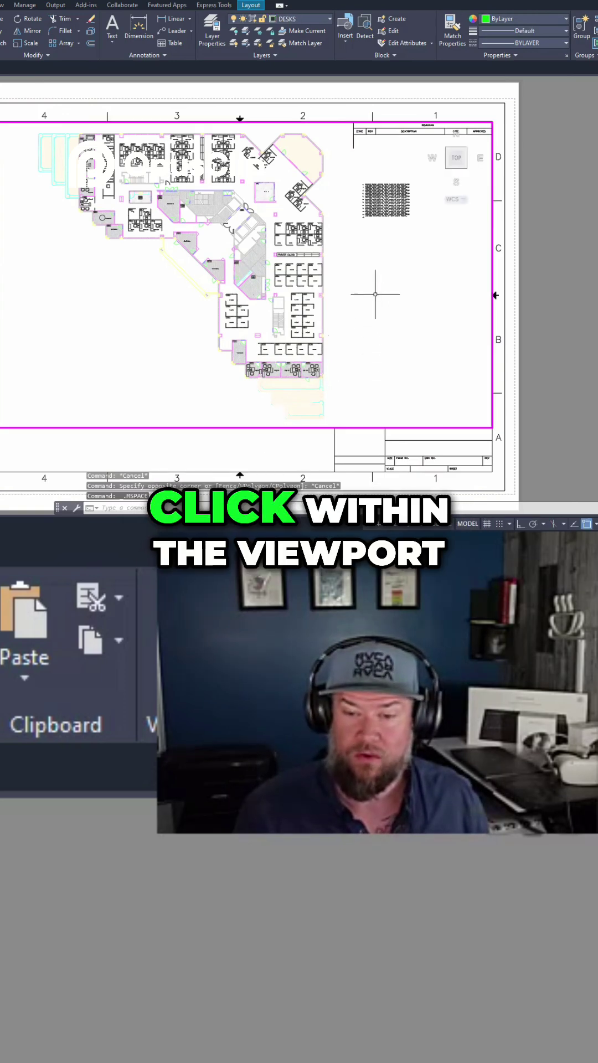
left_click(377, 205)
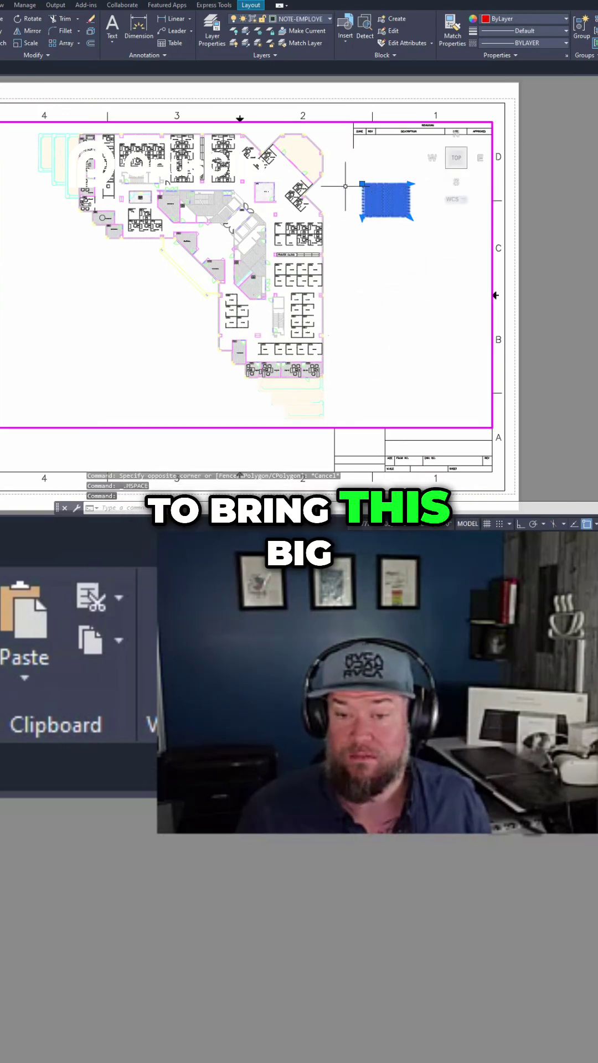